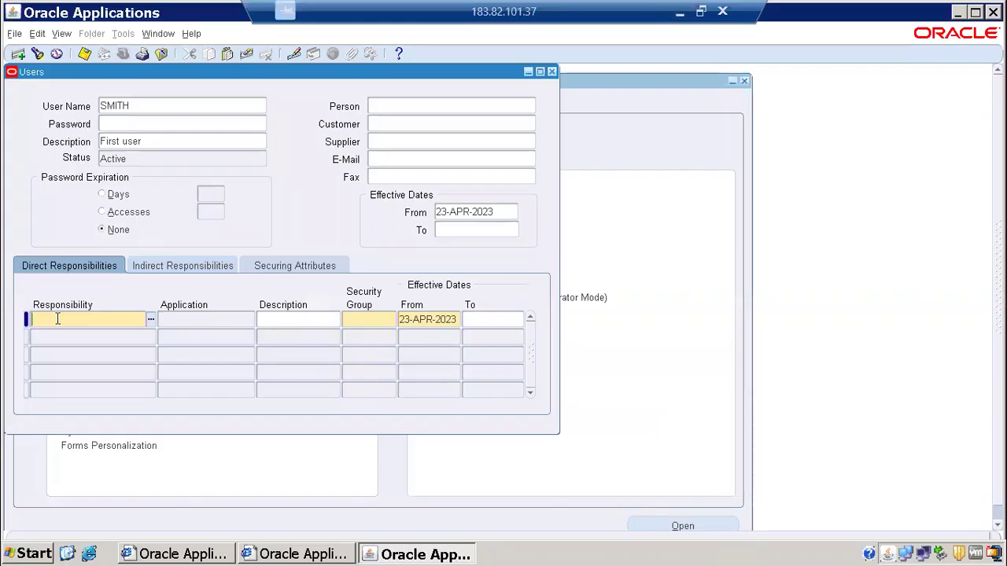
Assign System Administrator as a direct responsibility in the Standard security group, and save the user
{"action": "type", "text": "system administrat"}
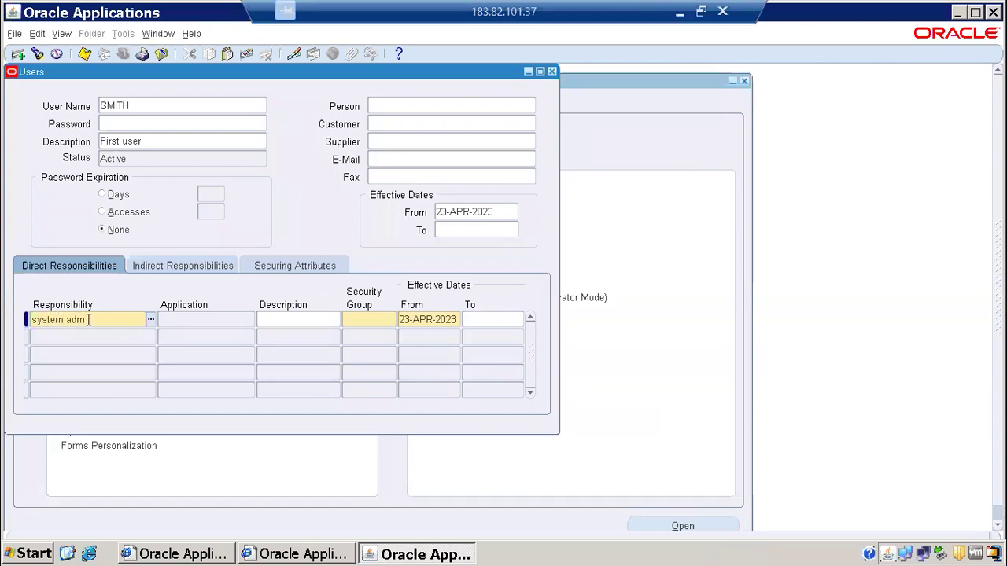
{"action": "key", "text": "Tab"}
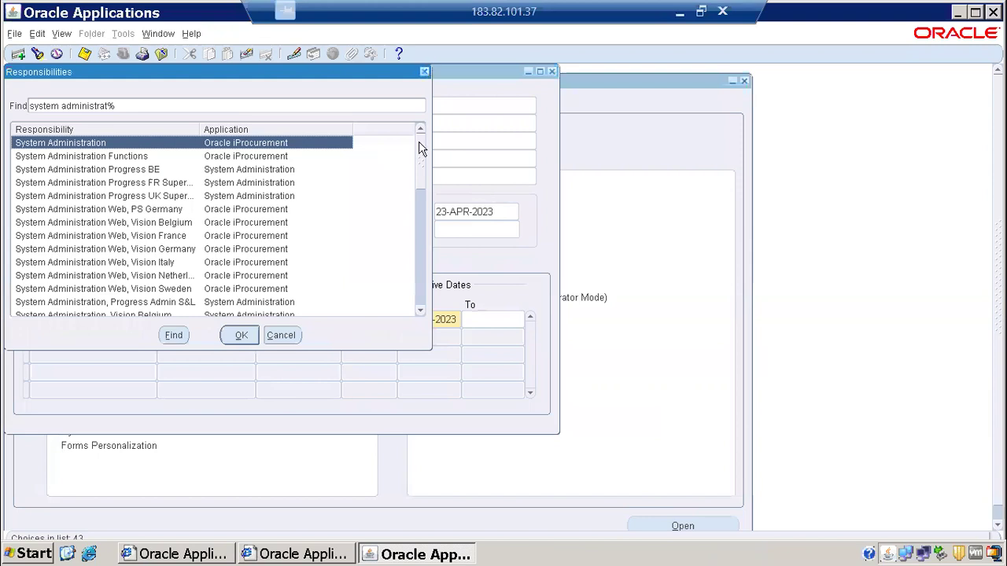
{"action": "left_click_drag", "start_coordinate": [421, 157], "coordinate": [415, 243]}
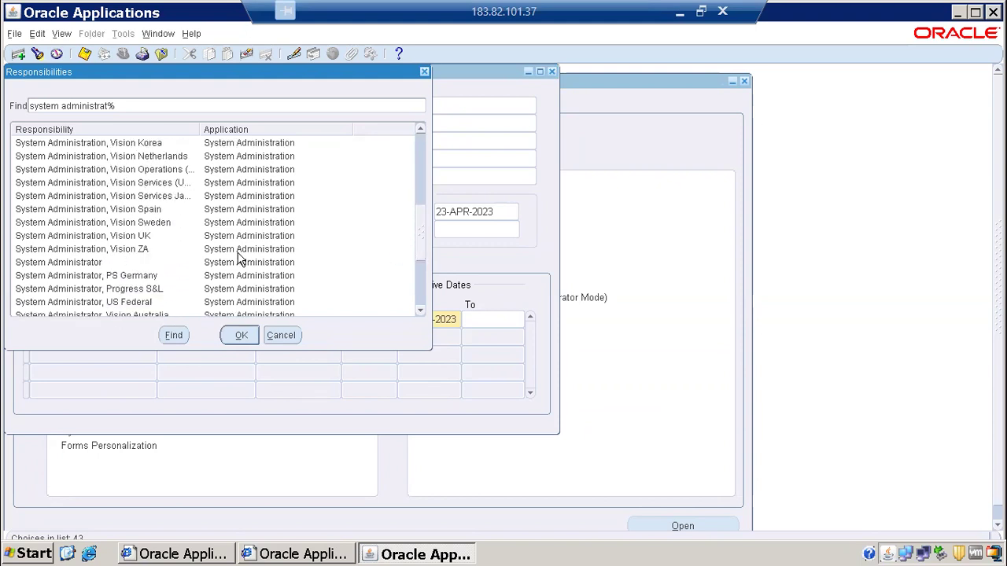
{"action": "left_click", "coordinate": [110, 263]}
{"action": "left_click", "coordinate": [241, 336]}
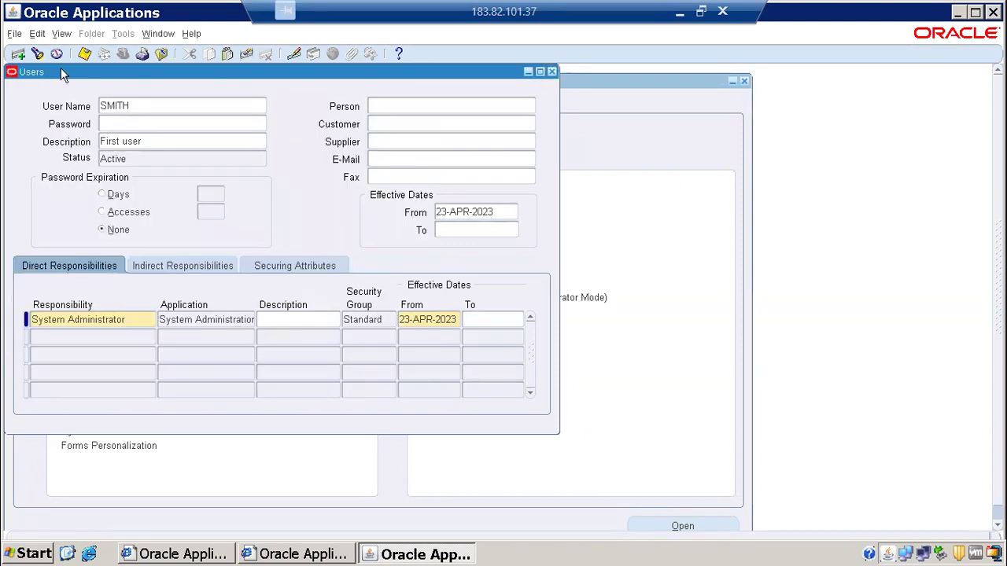
{"action": "left_click", "coordinate": [84, 54]}
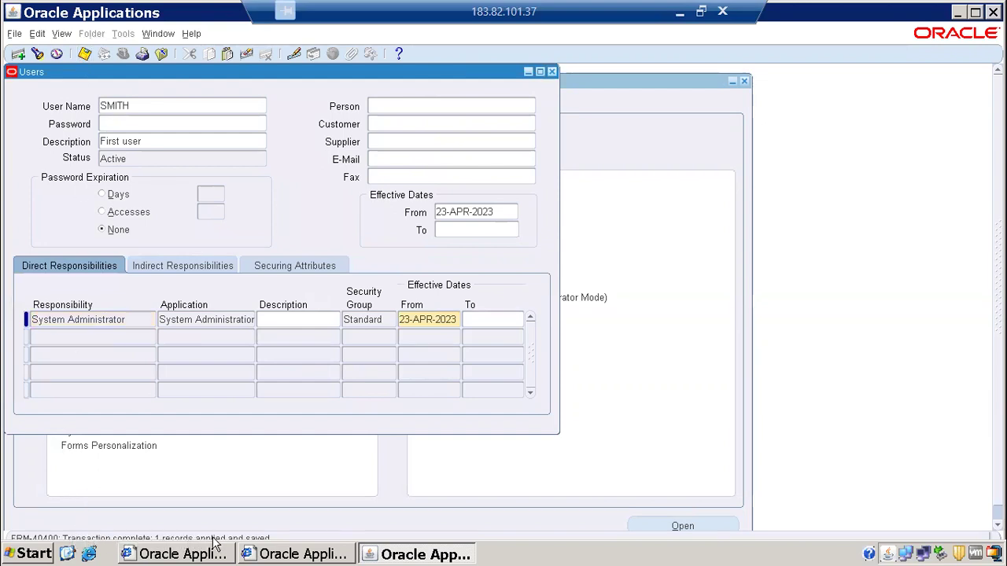
Add Application Developer as the user's second direct responsibility and save the record
{"action": "left_click", "coordinate": [123, 335]}
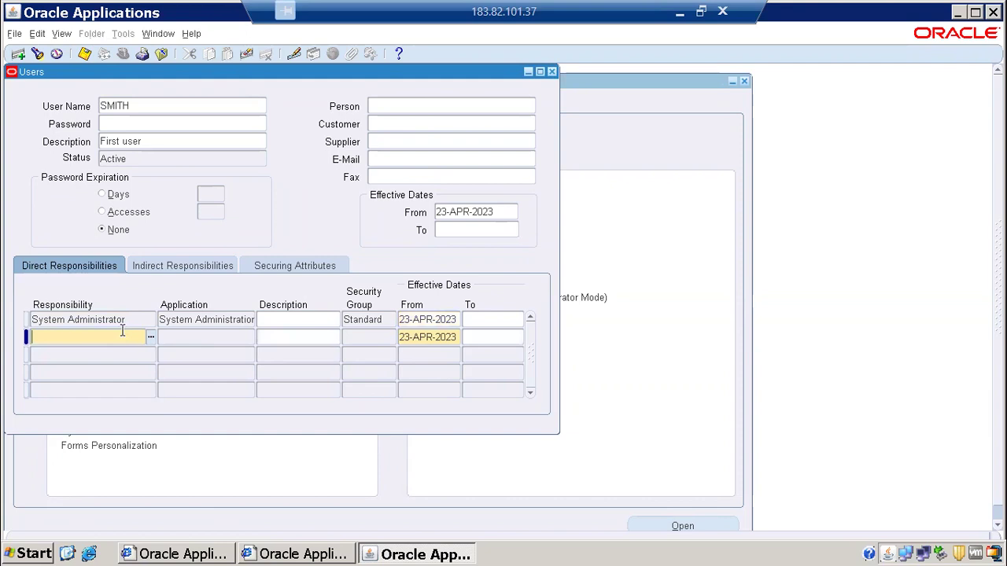
{"action": "type", "text": "appl"}
{"action": "key", "text": "Tab"}
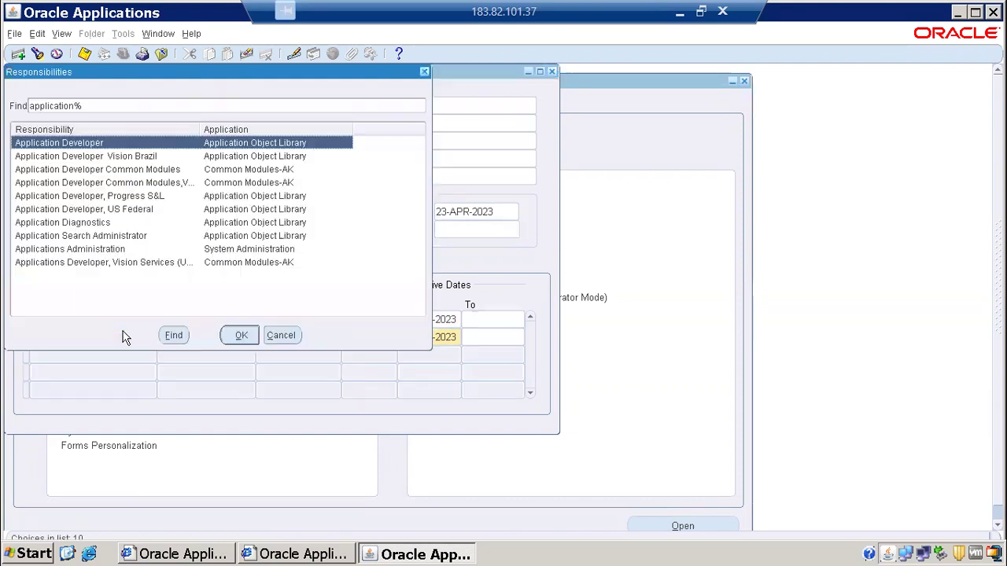
{"action": "left_click", "coordinate": [236, 336]}
{"action": "left_click", "coordinate": [84, 54]}
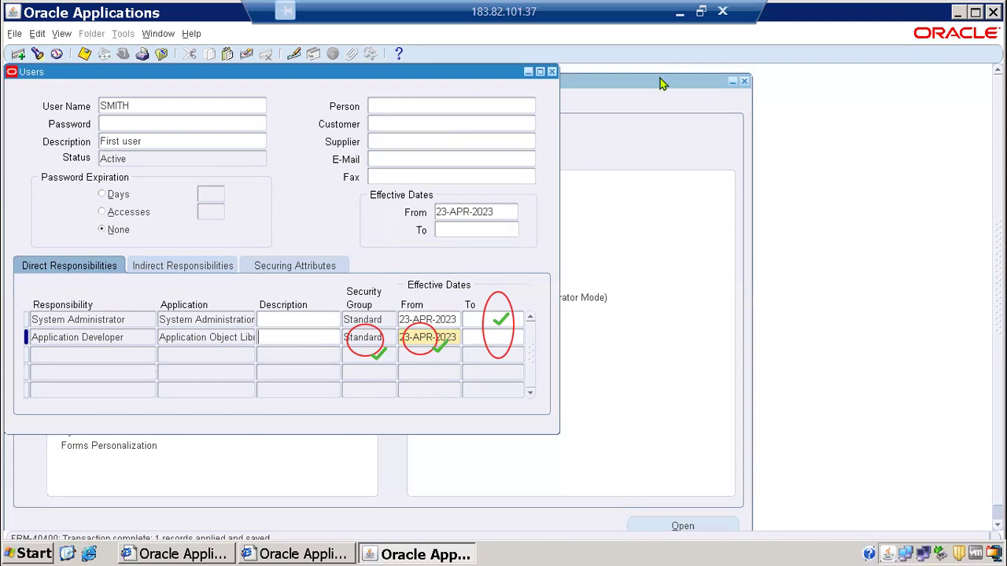
{"action": "left_click", "coordinate": [179, 105]}
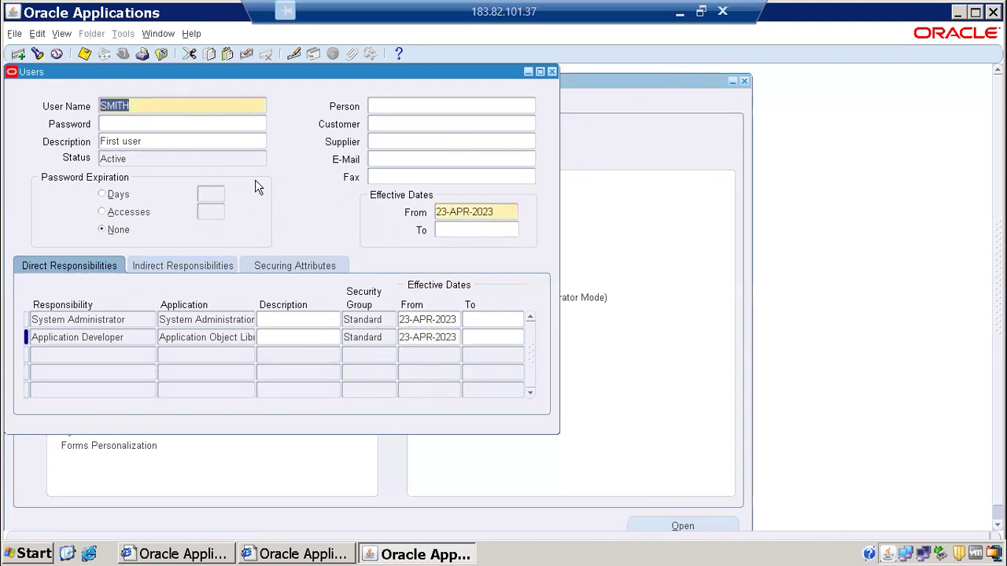
{"action": "left_click", "coordinate": [136, 319]}
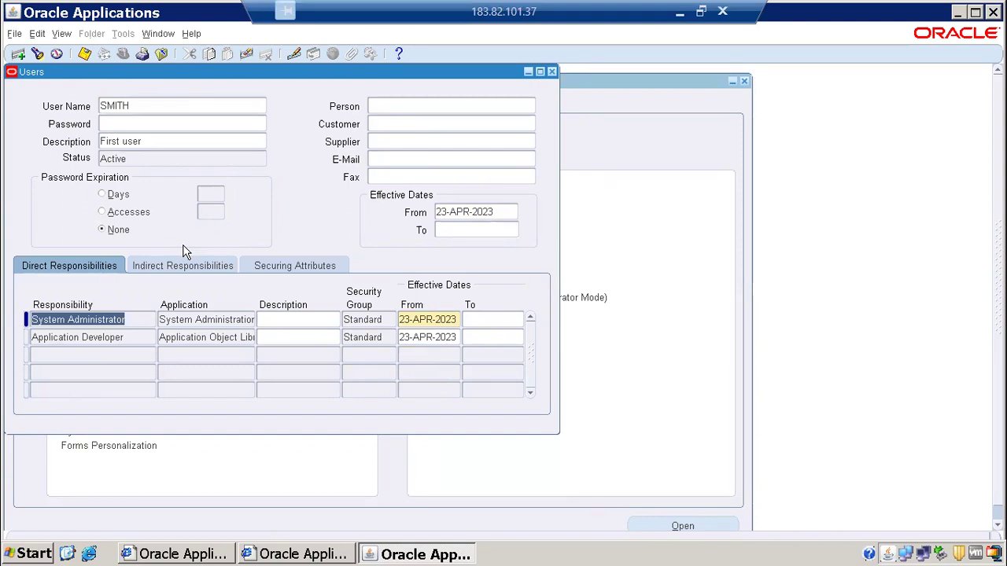
{"action": "left_click", "coordinate": [151, 102]}
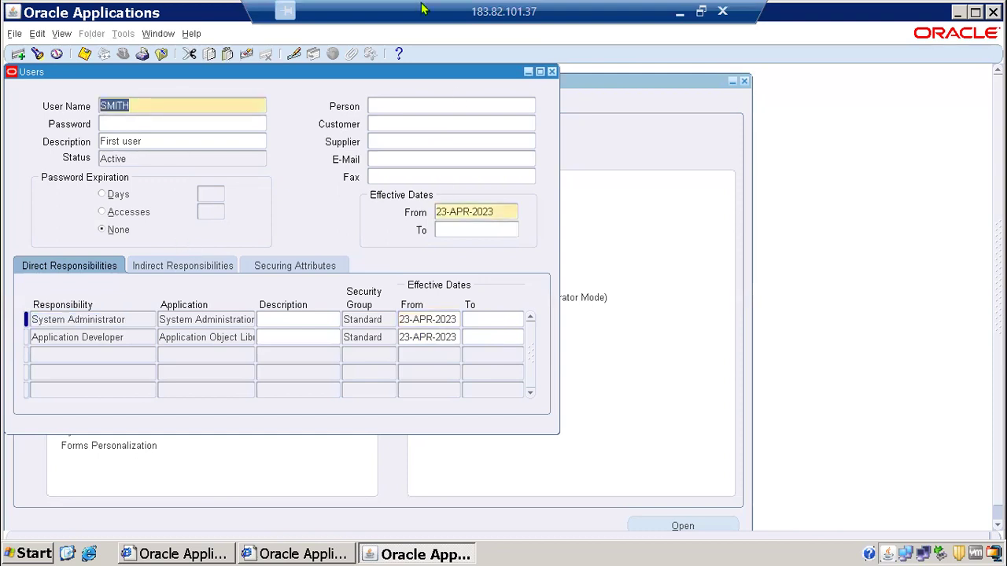
{"action": "left_click", "coordinate": [193, 35]}
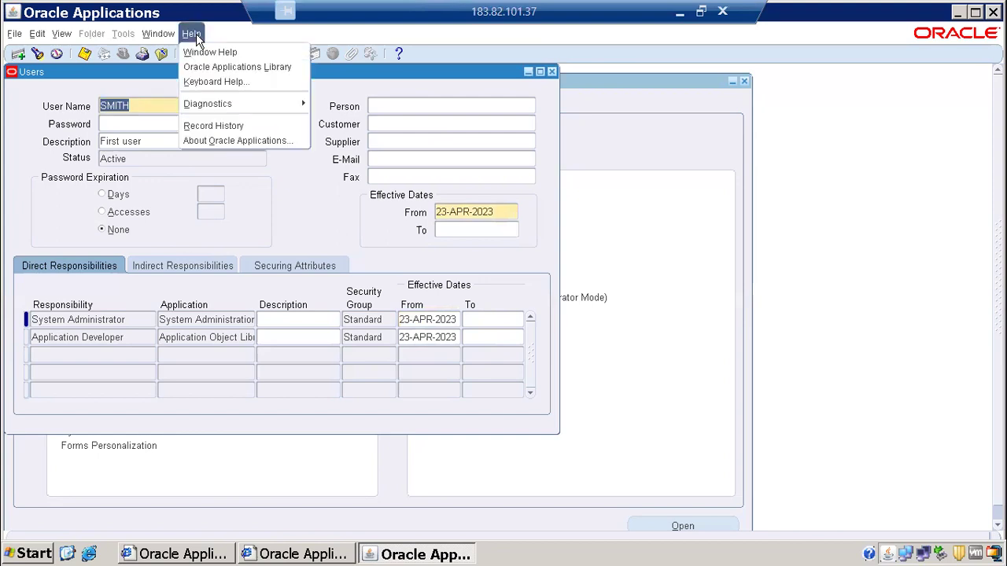
{"action": "left_click", "coordinate": [212, 142]}
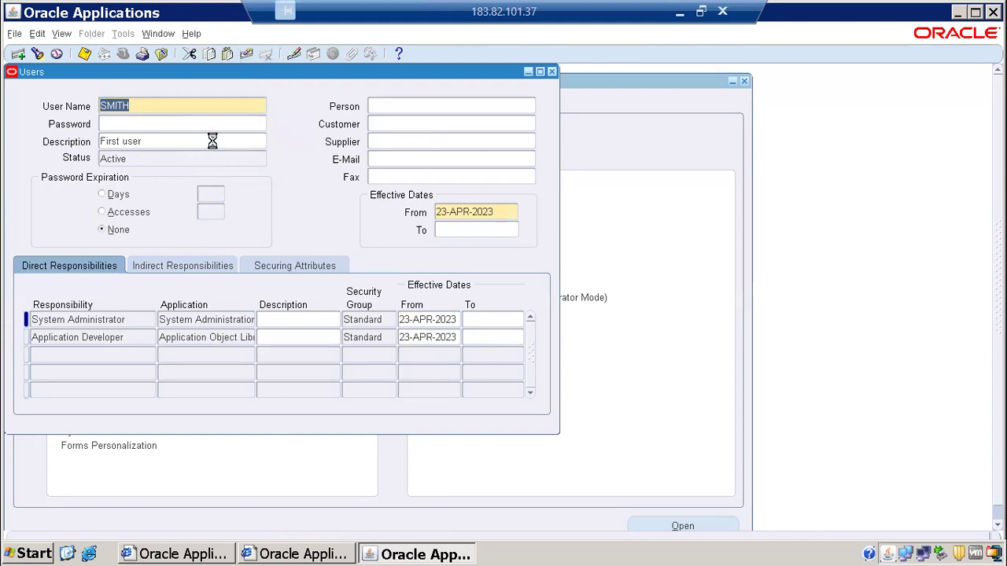
{"action": "left_click_drag", "start_coordinate": [353, 331], "coordinate": [418, 331]}
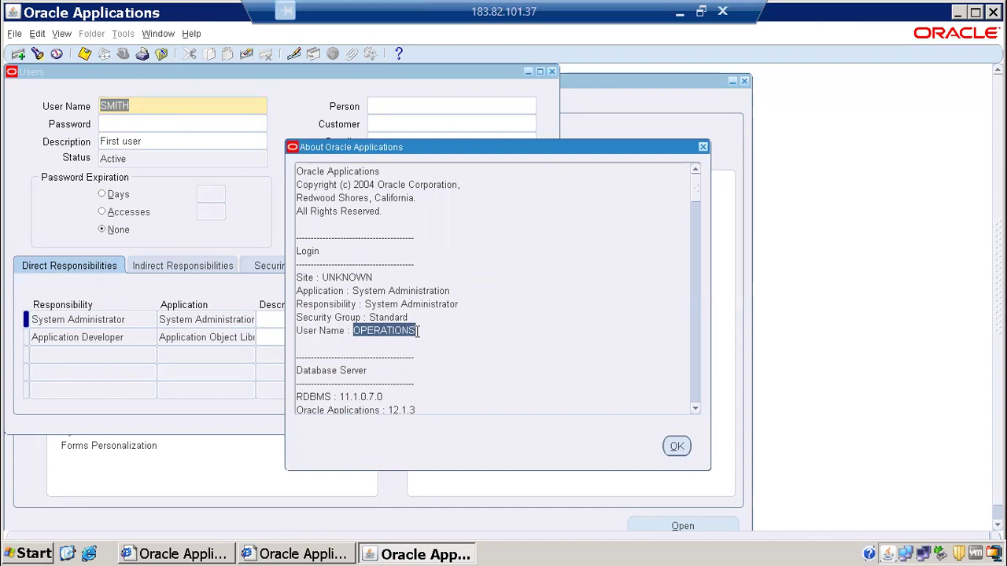
{"action": "left_click", "coordinate": [681, 450]}
{"action": "left_click", "coordinate": [677, 449]}
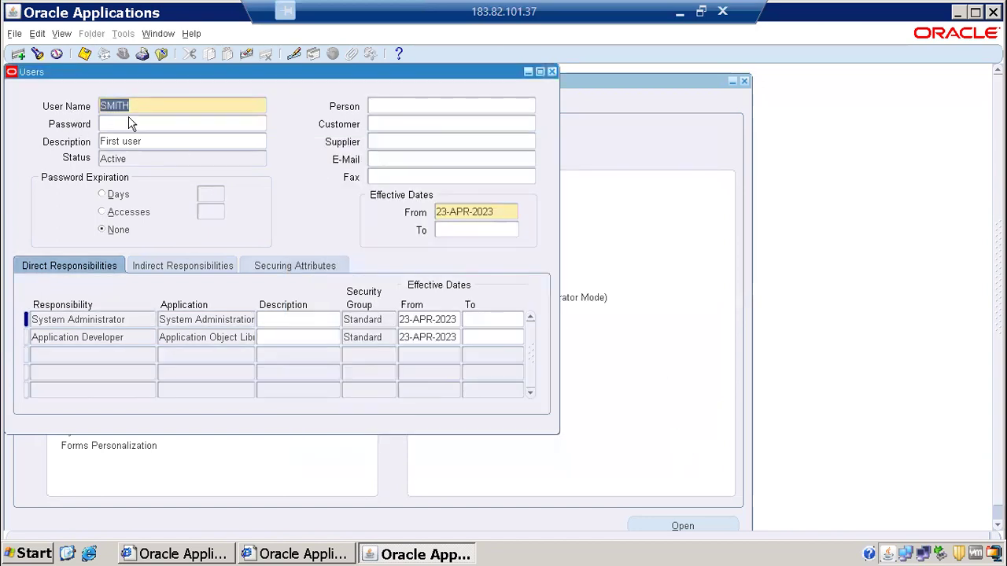
{"action": "left_click", "coordinate": [154, 104]}
{"action": "double_click", "coordinate": [110, 104]}
Close the Users form, exit Oracle Applications forms, and log out of the administrator session
{"action": "left_click", "coordinate": [554, 72]}
{"action": "left_click", "coordinate": [15, 34]}
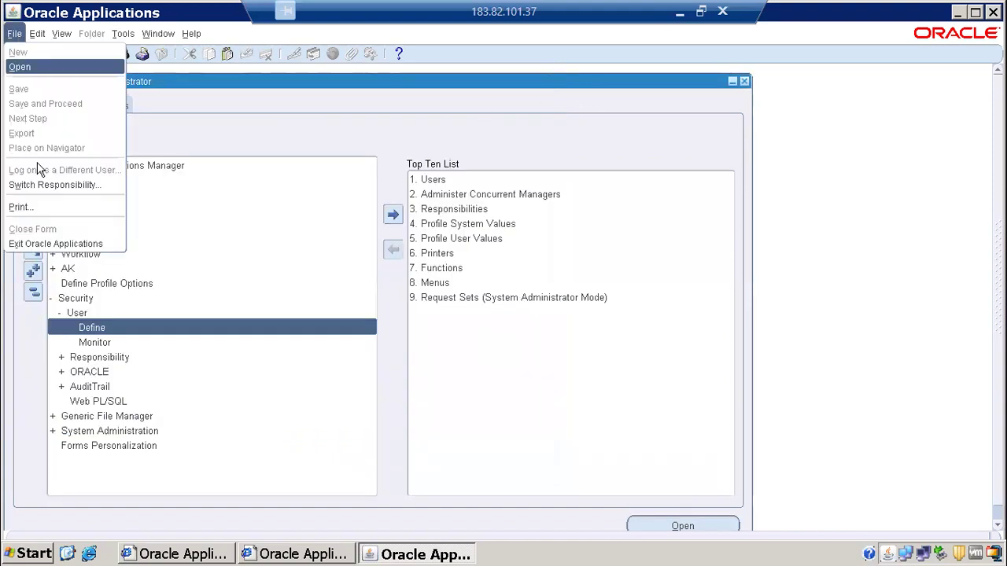
{"action": "left_click", "coordinate": [41, 244]}
{"action": "left_click", "coordinate": [485, 332]}
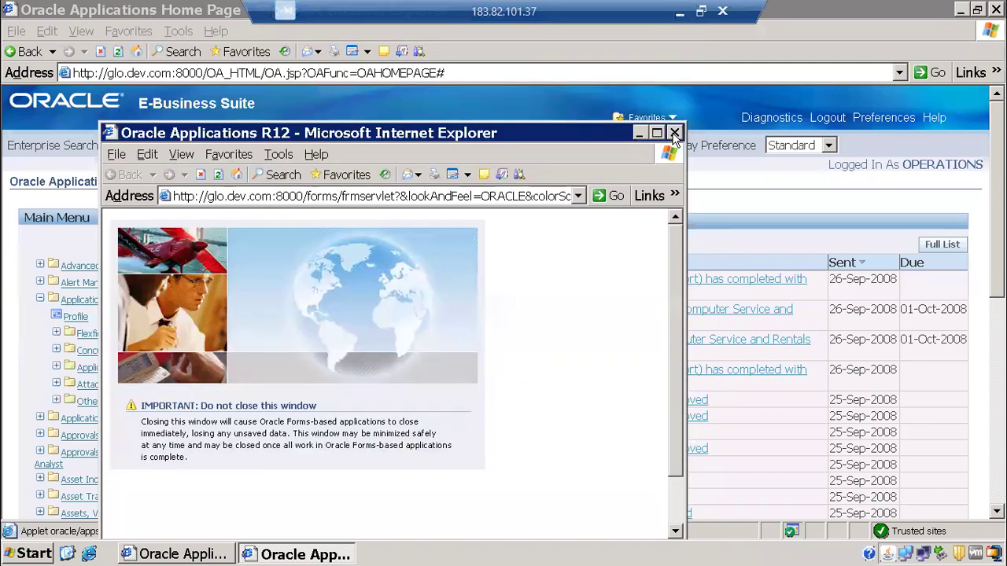
{"action": "left_click", "coordinate": [670, 134]}
{"action": "left_click", "coordinate": [828, 119]}
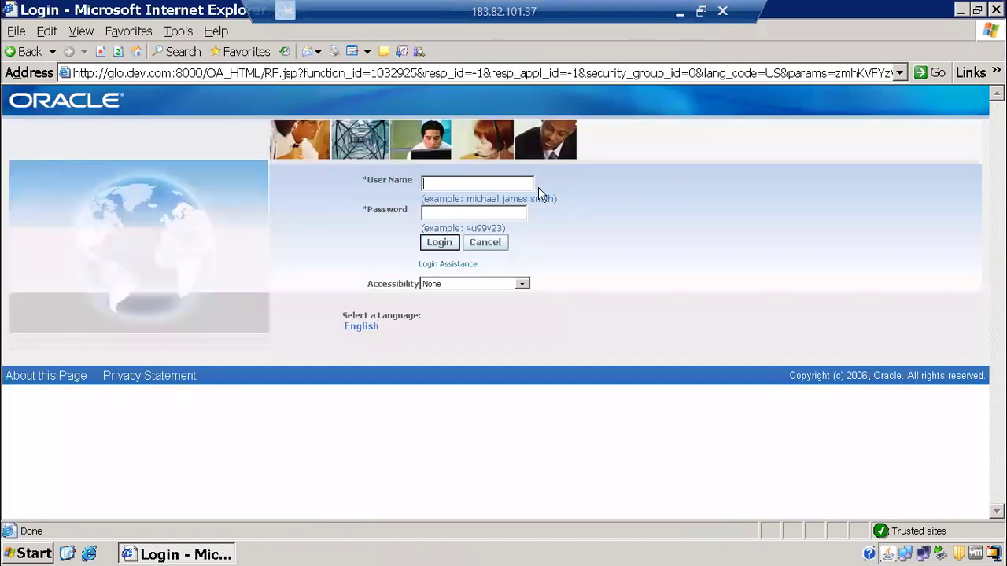
Sign in on the login page with the new user's username and password
{"action": "type", "text": "smith"}
{"action": "key", "text": "Tab"}
{"action": "key", "text": "Return"}
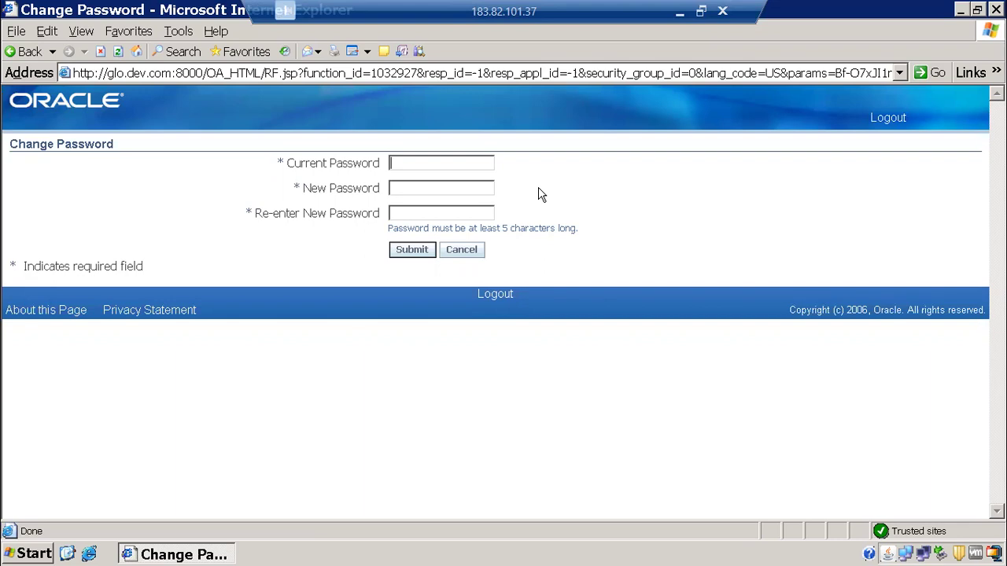
Enter the current password and the new password twice, then submit the password change
{"action": "key", "text": "Tab"}
{"action": "key", "text": "Tab"}
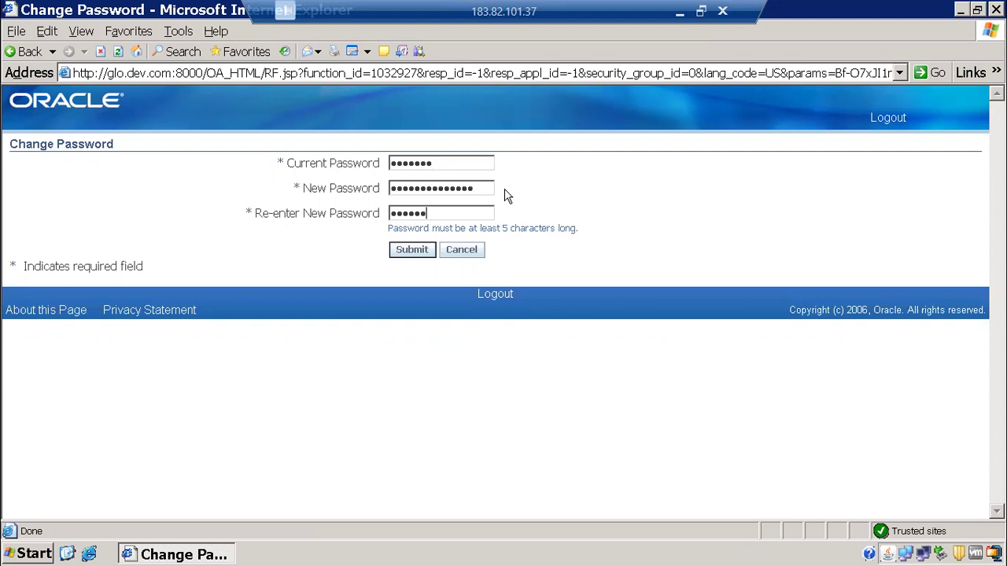
{"action": "key", "text": "shift+Tab"}
{"action": "left_click", "coordinate": [398, 251]}
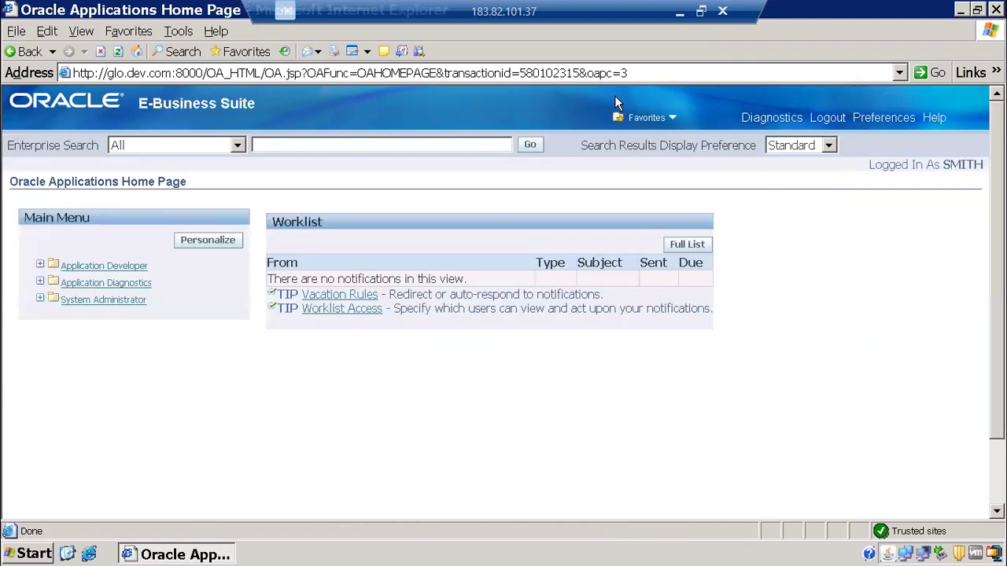
Review the Logged In As name and the Application Developer and System Administrator menu entries
{"action": "left_click_drag", "start_coordinate": [912, 143], "coordinate": [990, 179]}
{"action": "mouse_move", "coordinate": [11, 196]}
{"action": "left_mouse_down"}
{"action": "mouse_move", "coordinate": [31, 230]}
{"action": "mouse_move", "coordinate": [165, 318]}
{"action": "mouse_move", "coordinate": [203, 392]}
{"action": "left_mouse_up"}
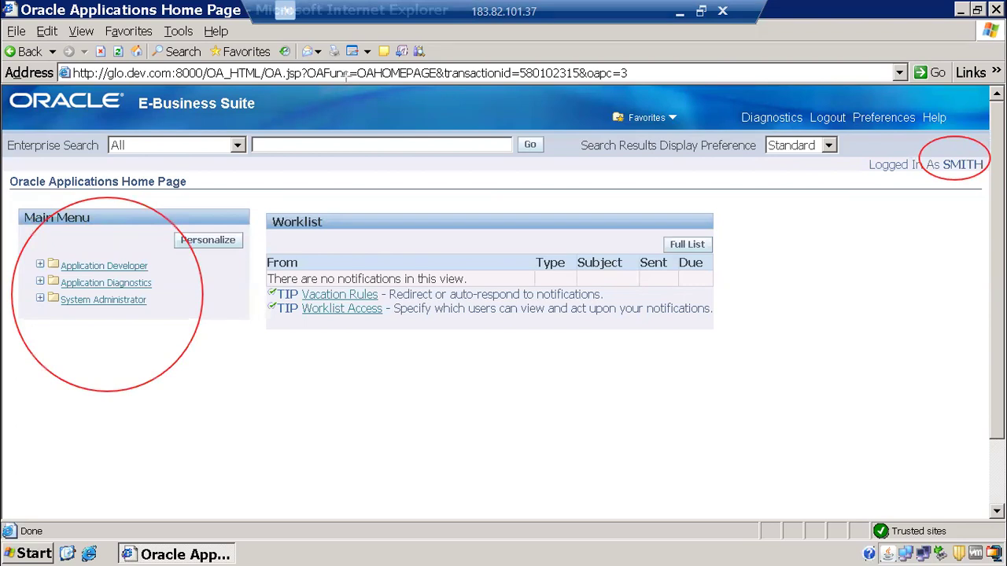
{"action": "left_click", "coordinate": [163, 269]}
{"action": "left_click", "coordinate": [163, 305]}
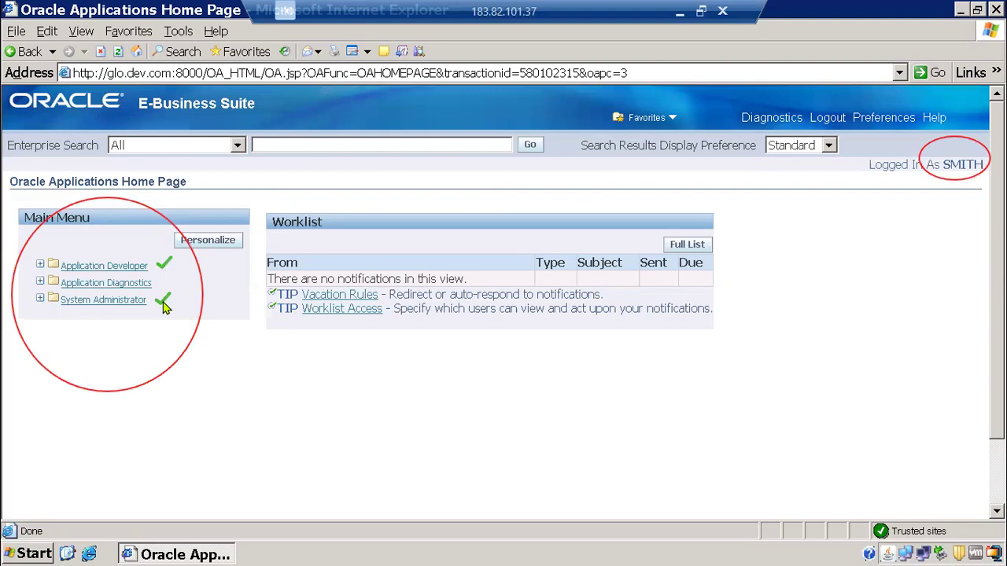
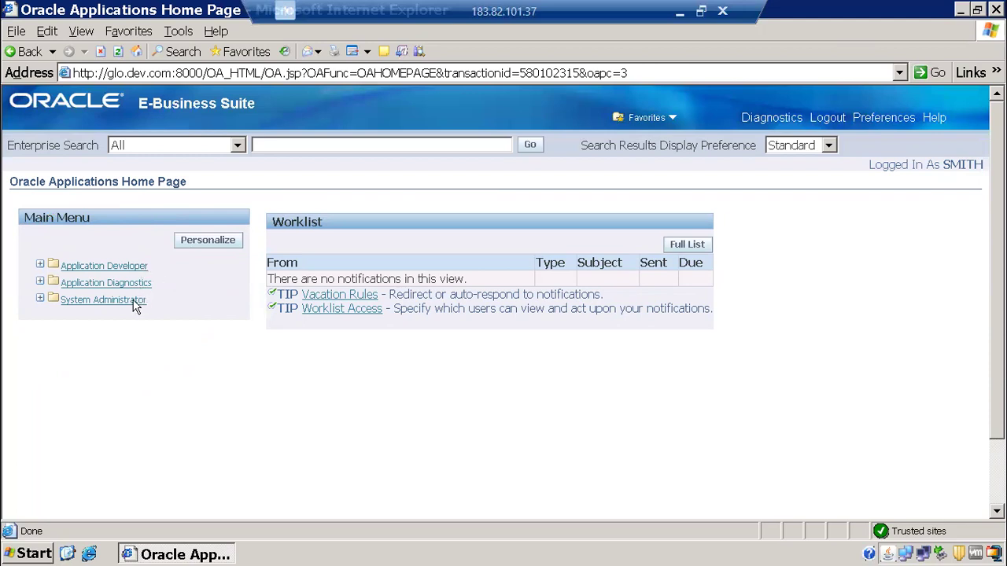
Expand Application Developer and launch its Profile function in Oracle Forms
{"action": "left_click", "coordinate": [40, 266]}
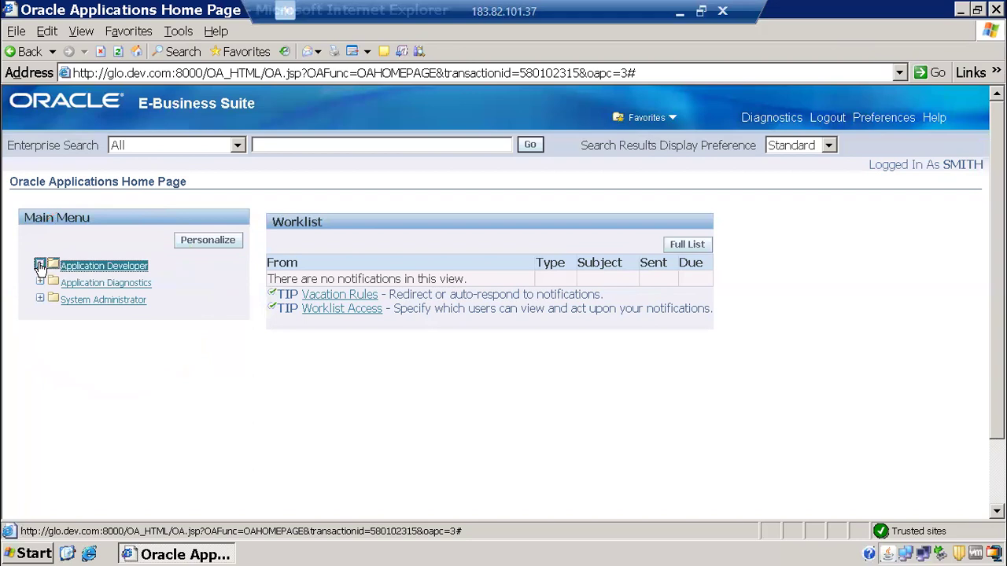
{"action": "left_click", "coordinate": [61, 283]}
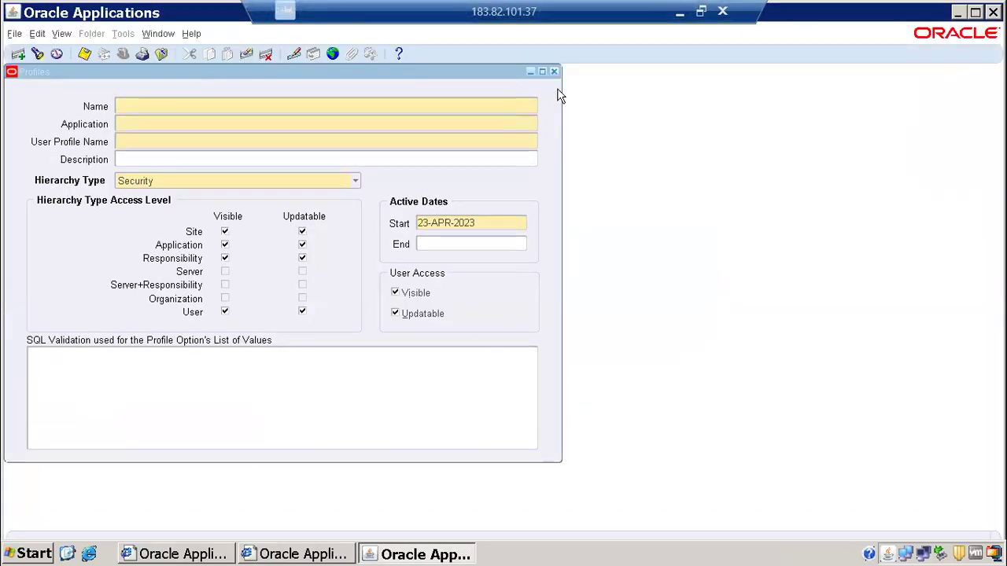
Close the Profiles form and switch the responsibility to Application Diagnostics
{"action": "left_click", "coordinate": [554, 72]}
{"action": "left_click", "coordinate": [123, 53]}
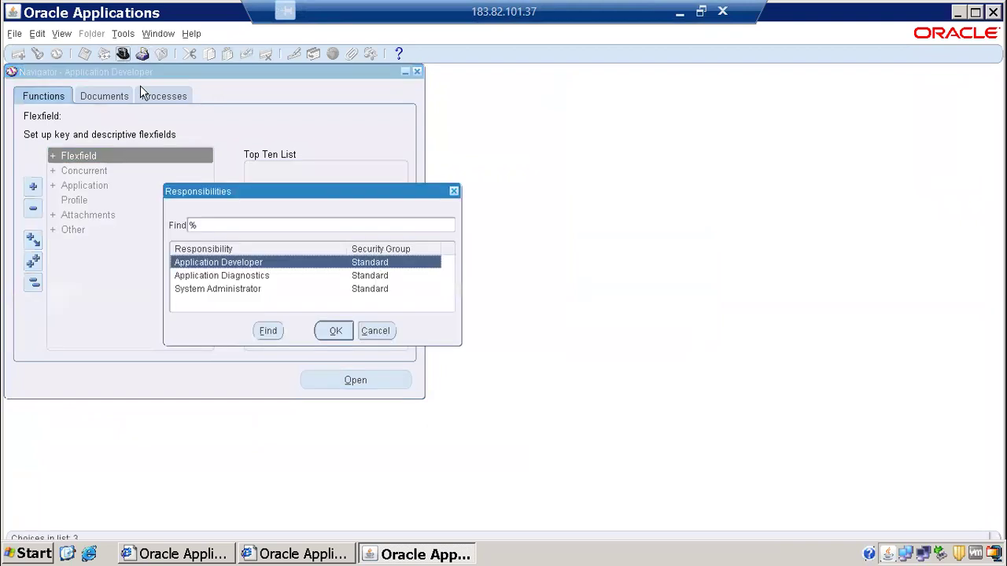
{"action": "left_click", "coordinate": [238, 289]}
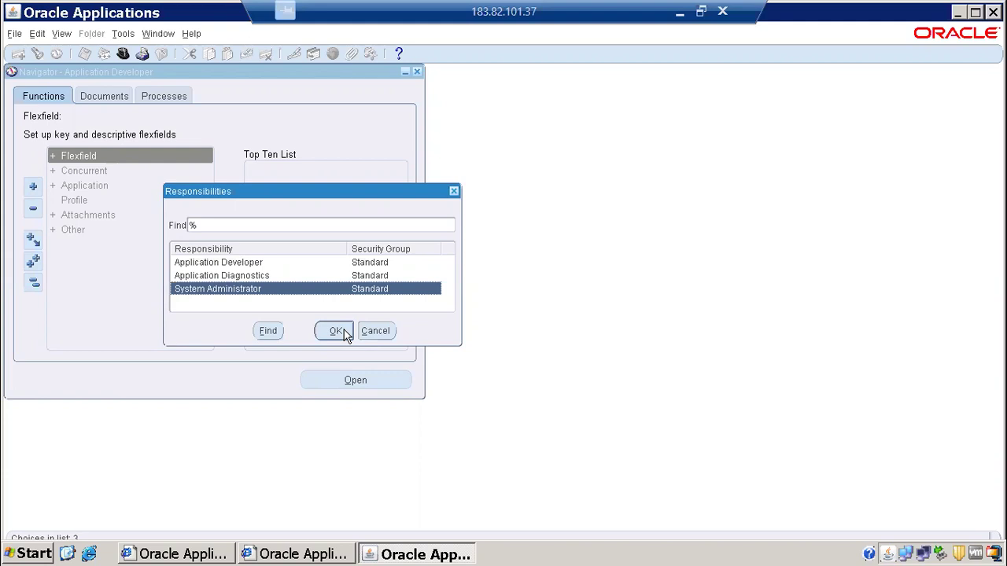
{"action": "left_click", "coordinate": [267, 275]}
{"action": "left_click", "coordinate": [336, 332]}
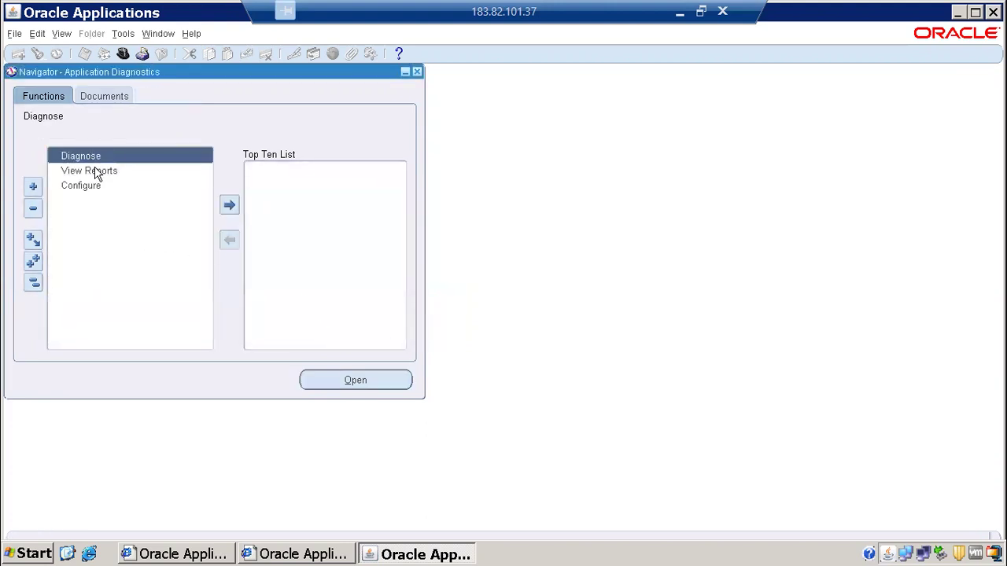
Open the Responsibilities list, highlighting System Administrator and then Application Developer
{"action": "left_click", "coordinate": [122, 53]}
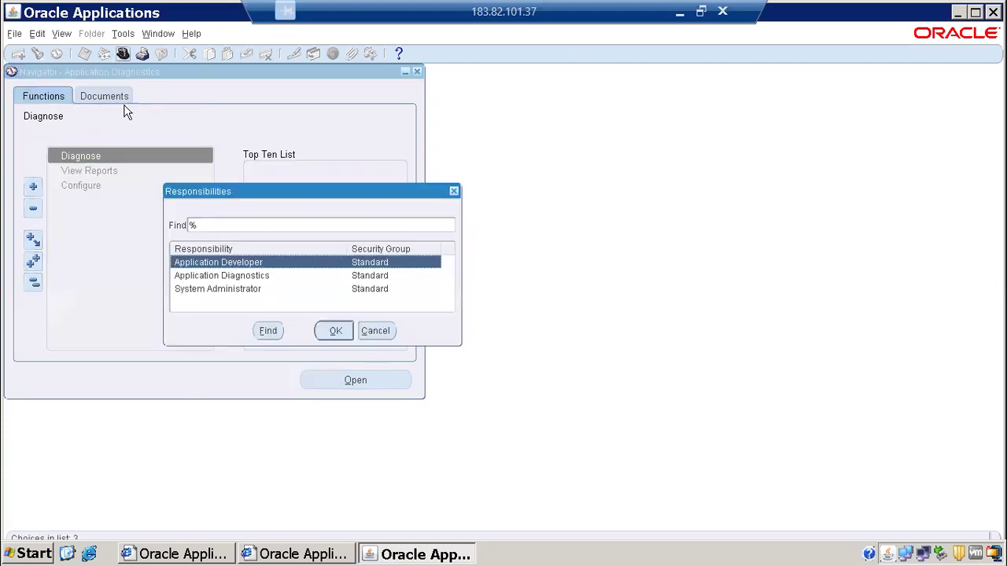
{"action": "left_click", "coordinate": [255, 288]}
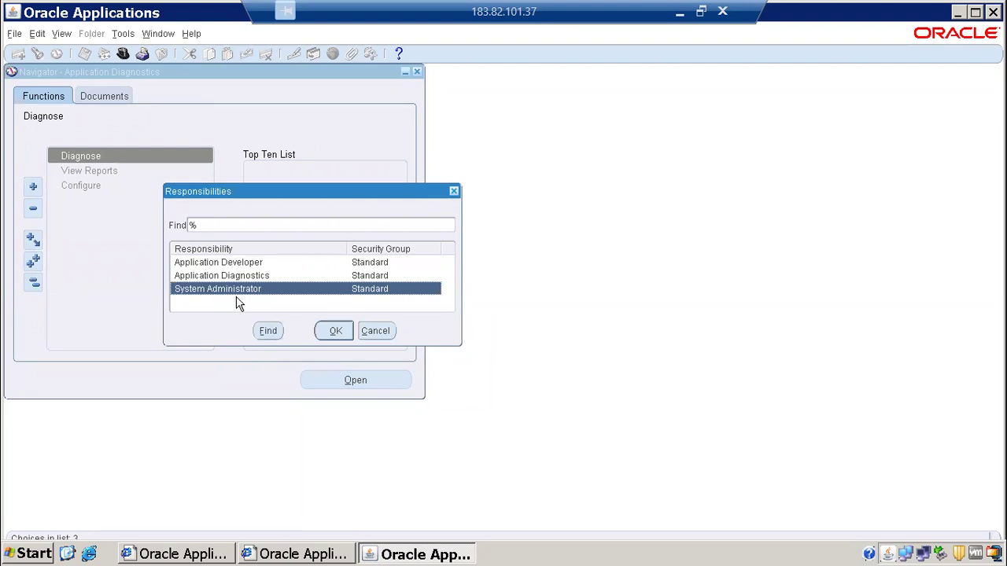
{"action": "left_click", "coordinate": [257, 265]}
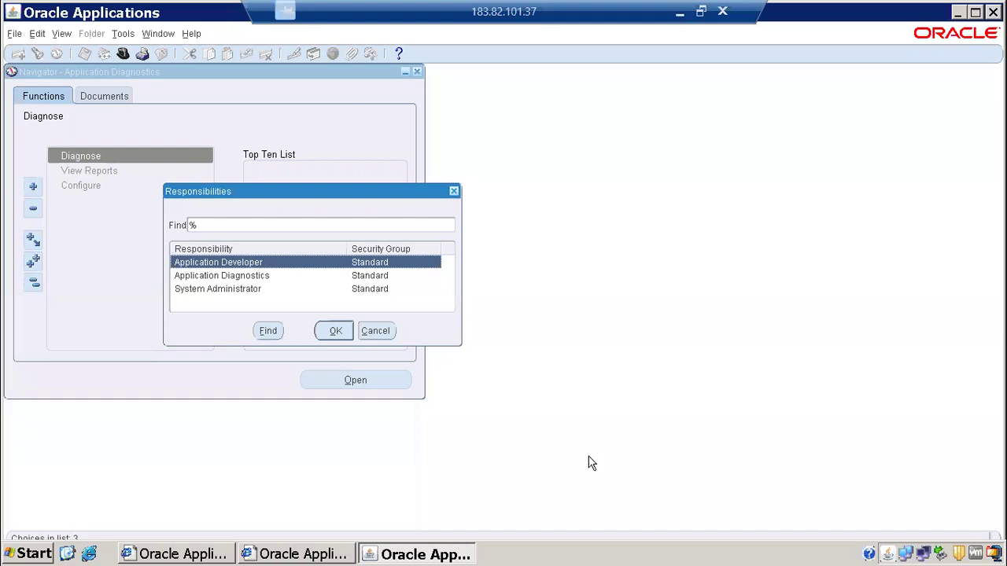